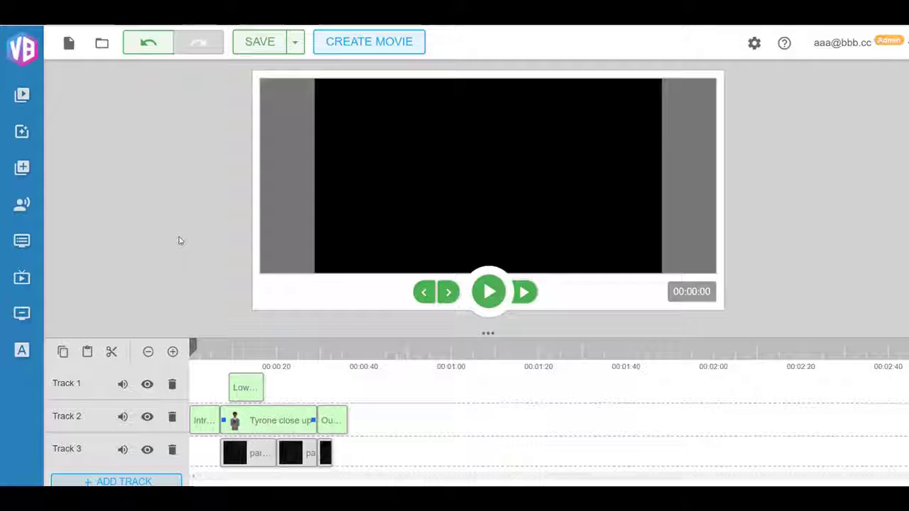
Scrub the timeline to about 17 and 19 seconds, then back to about 11 seconds.
{"action": "left_click", "coordinate": [266, 348]}
{"action": "left_click", "coordinate": [271, 348]}
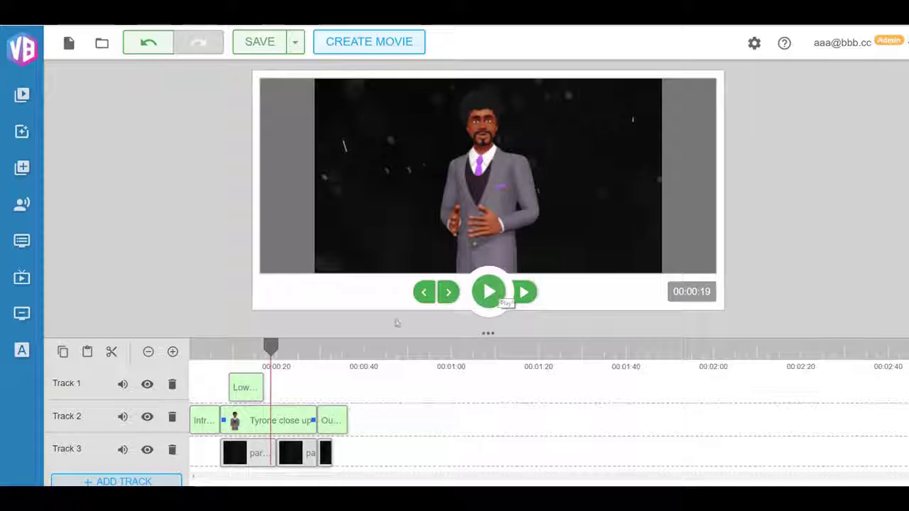
{"action": "left_click_drag", "start_coordinate": [271, 346], "coordinate": [238, 347]}
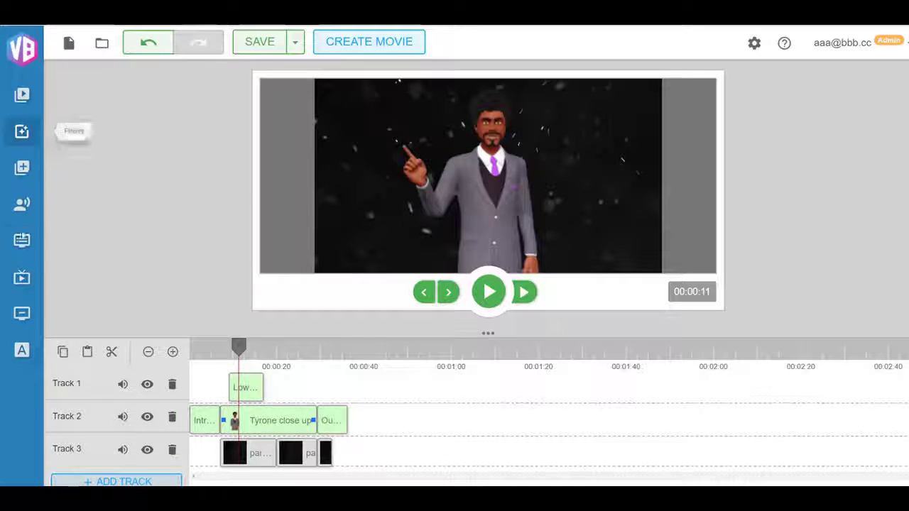
Pick the Intro 2 animation from Intro Animations and continue to its options.
{"action": "left_click", "coordinate": [21, 279]}
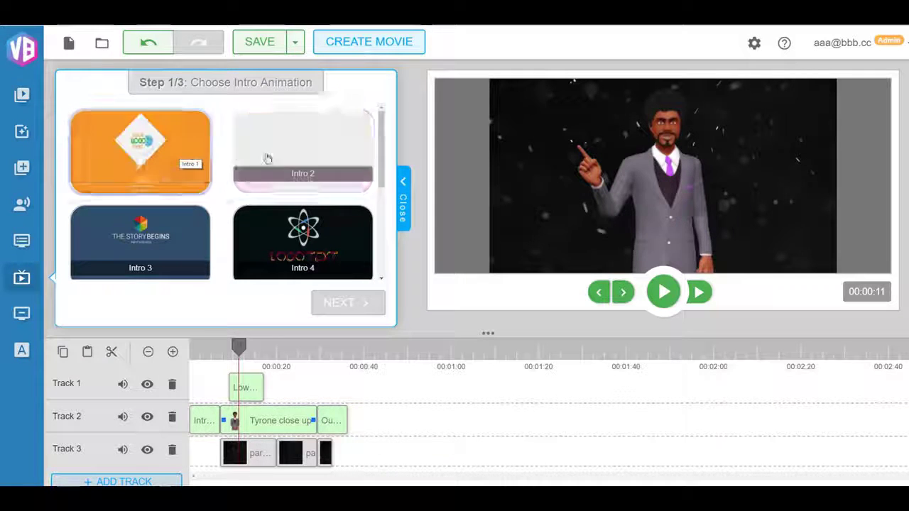
{"action": "scroll", "coordinate": [302, 170], "scroll_direction": "down", "scroll_amount": 1}
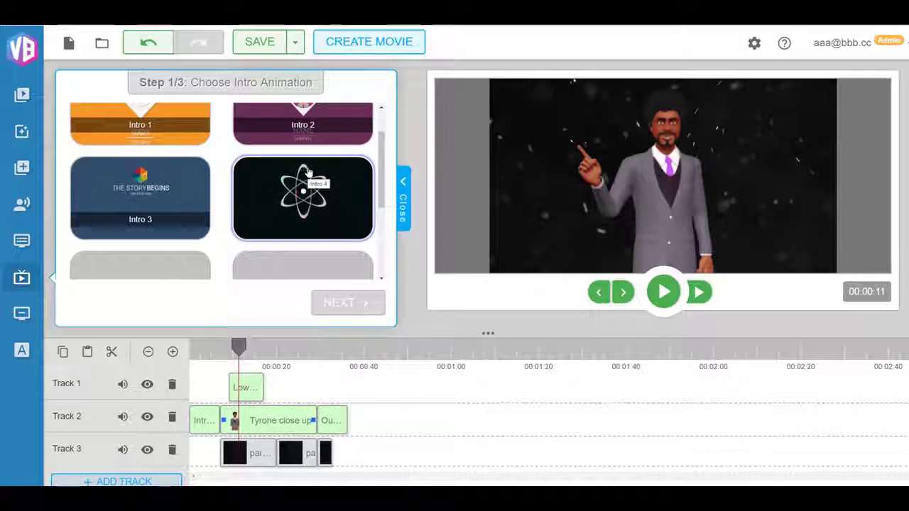
{"action": "scroll", "coordinate": [305, 173], "scroll_direction": "up", "scroll_amount": 1}
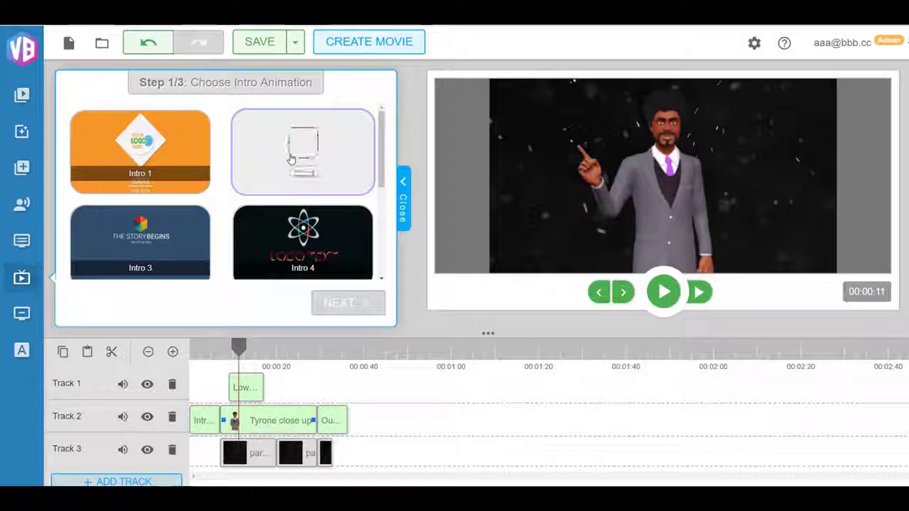
{"action": "left_click", "coordinate": [284, 159]}
{"action": "left_click", "coordinate": [364, 305]}
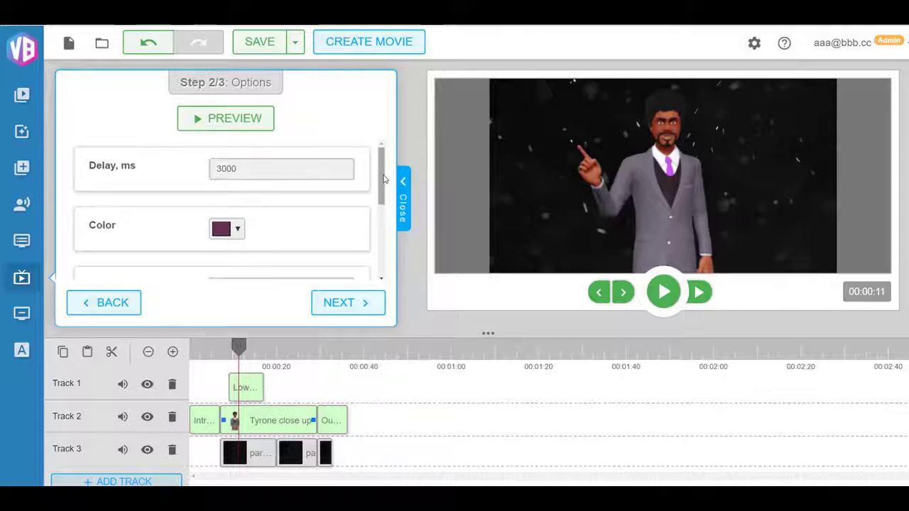
Preview Intro 2, then place the finished intro on Track 2 near 00:01:00.
{"action": "scroll", "coordinate": [263, 231], "scroll_direction": "down", "scroll_amount": 5}
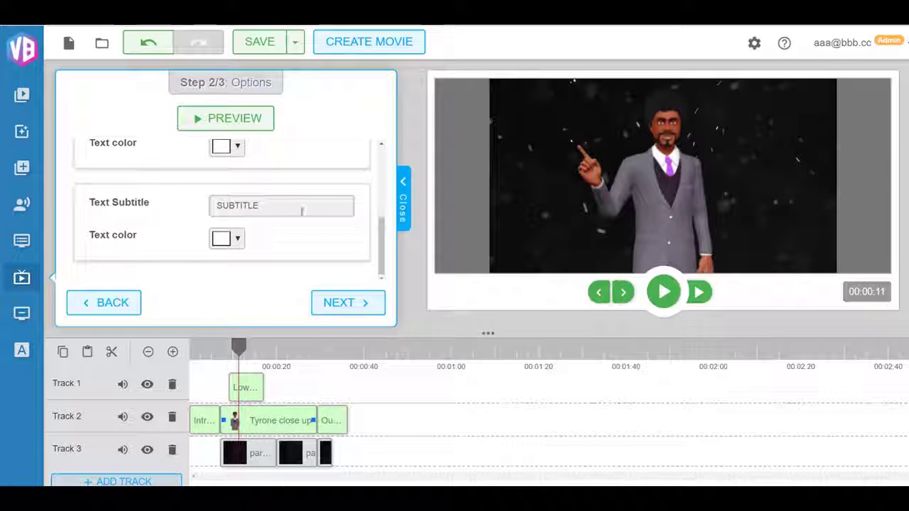
{"action": "scroll", "coordinate": [305, 210], "scroll_direction": "up", "scroll_amount": 5}
{"action": "scroll", "coordinate": [322, 205], "scroll_direction": "down", "scroll_amount": 3}
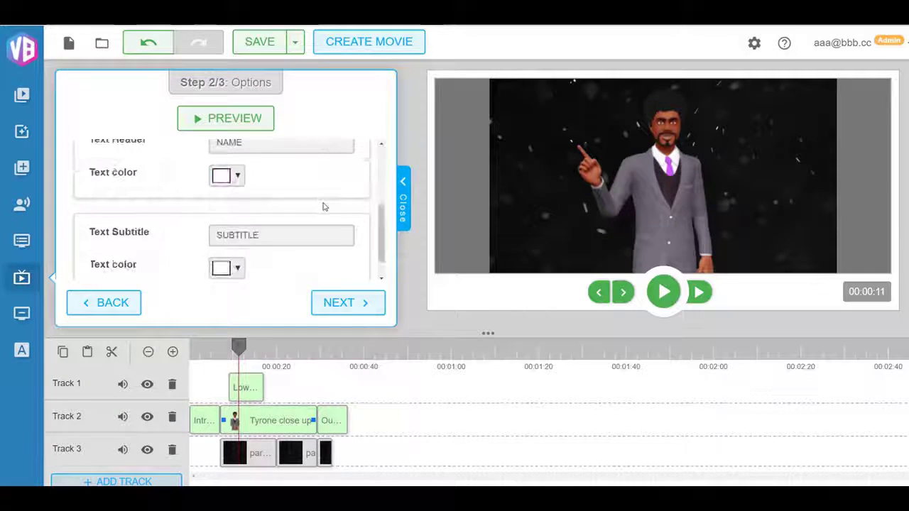
{"action": "scroll", "coordinate": [322, 205], "scroll_direction": "up", "scroll_amount": 1}
{"action": "left_click", "coordinate": [211, 121]}
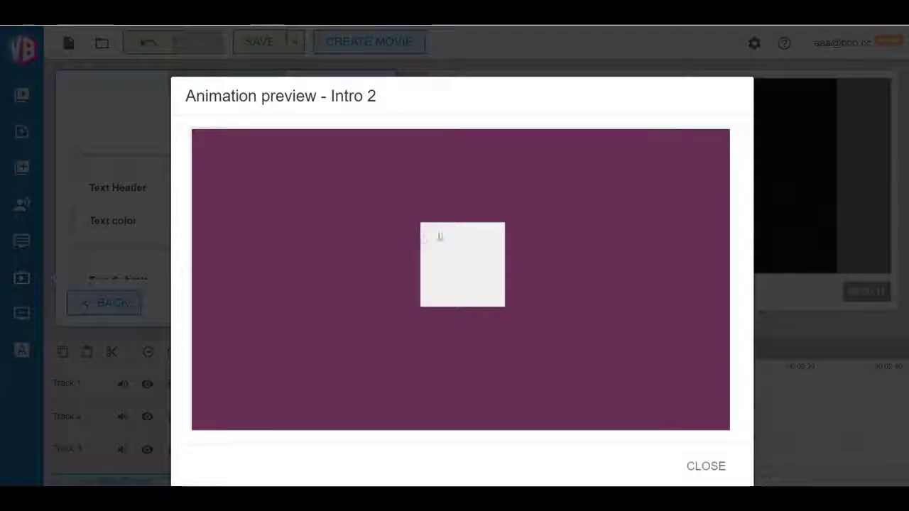
{"action": "left_click", "coordinate": [700, 472]}
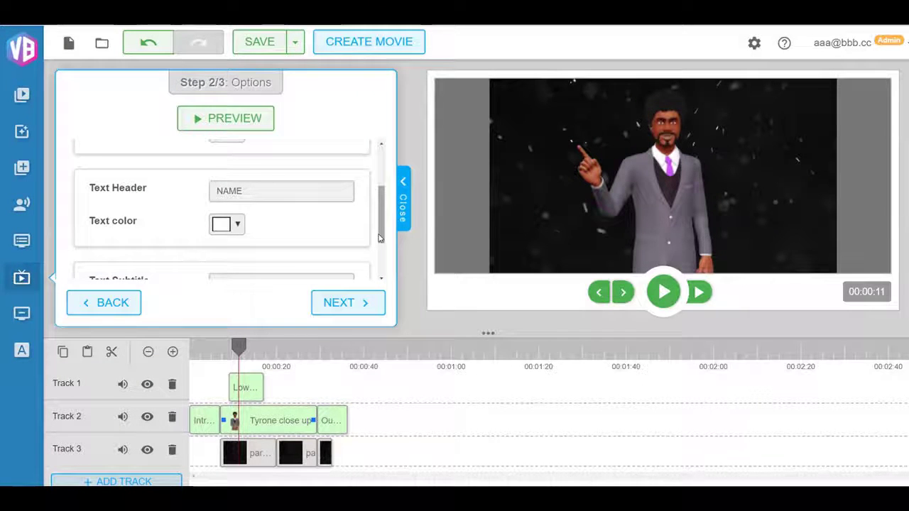
{"action": "left_click", "coordinate": [354, 302]}
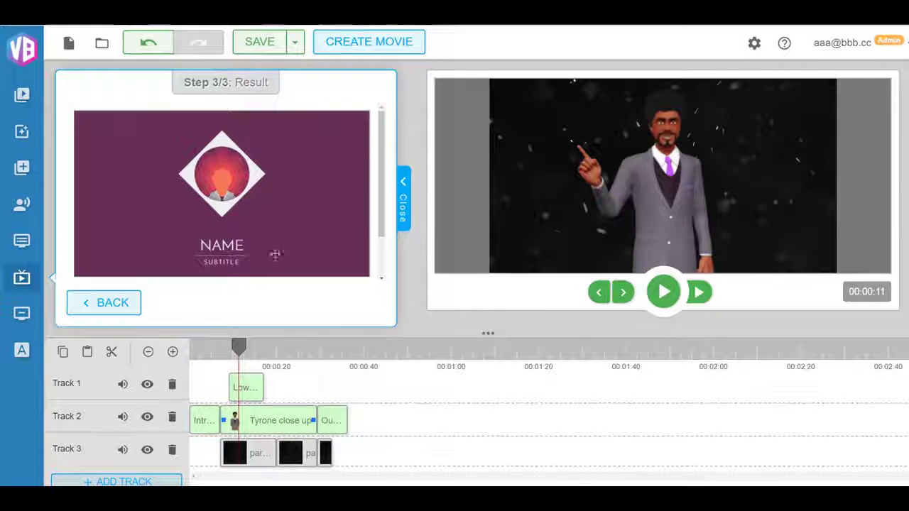
{"action": "left_click_drag", "start_coordinate": [294, 225], "coordinate": [468, 429]}
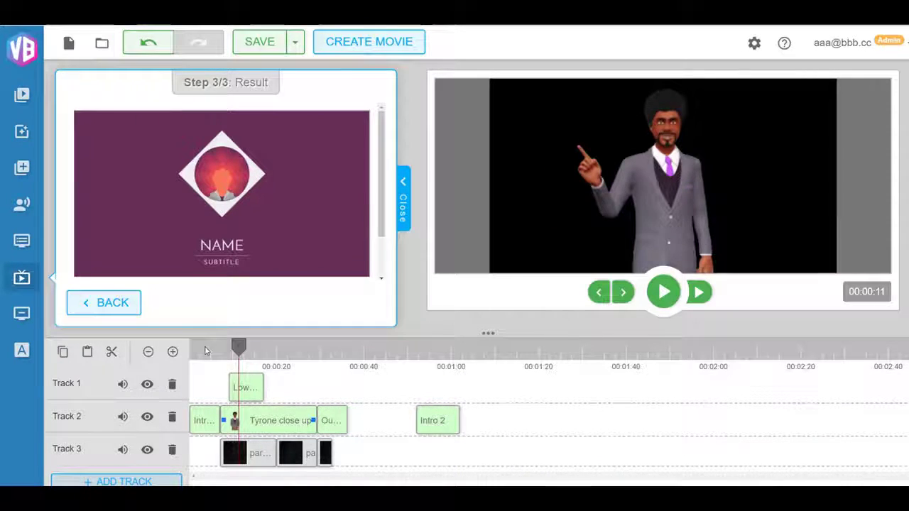
Select Outro 1, open its options with 3000 ms delay, and preview the animation.
{"action": "left_click", "coordinate": [122, 311]}
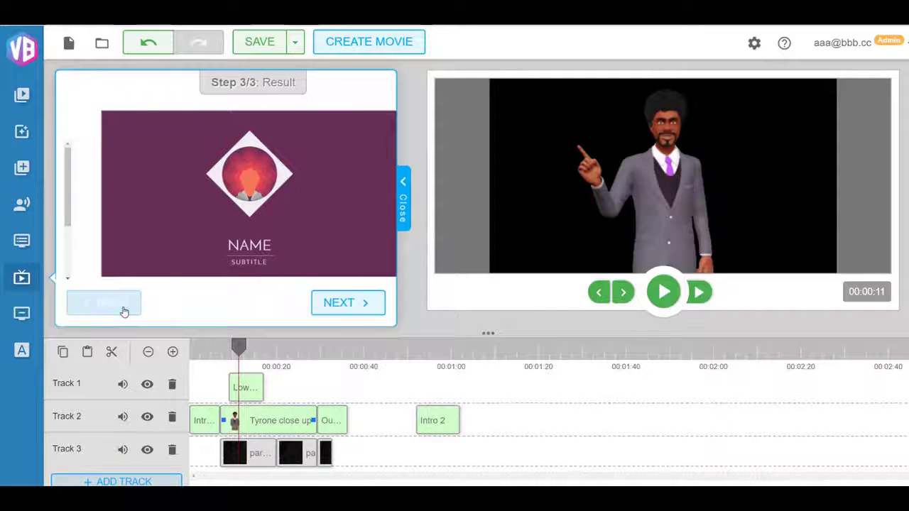
{"action": "left_click", "coordinate": [24, 315]}
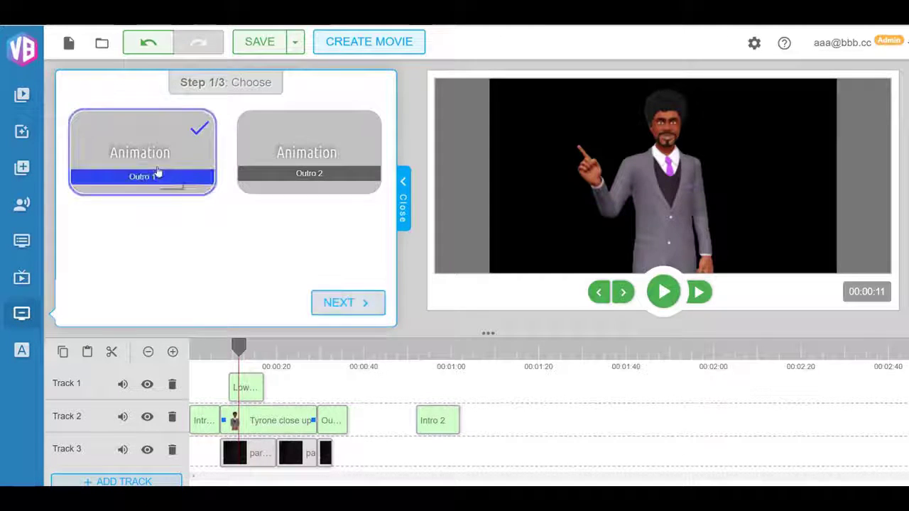
{"action": "left_click", "coordinate": [360, 303]}
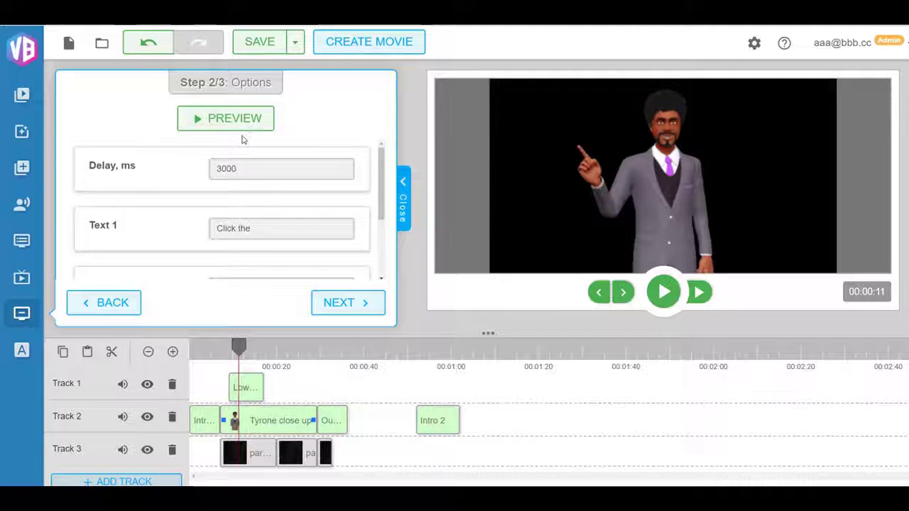
{"action": "left_click", "coordinate": [244, 131]}
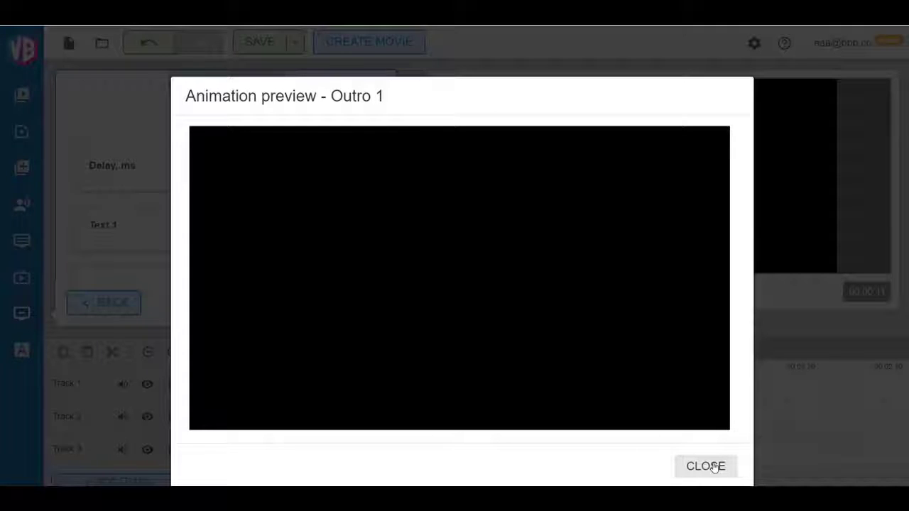
{"action": "left_click", "coordinate": [713, 466]}
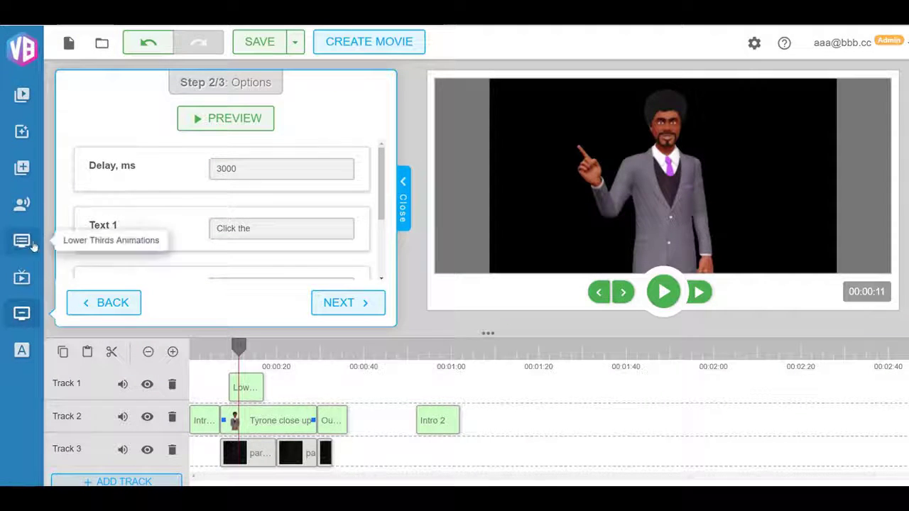
Select the Jenna avatar and review the Text to Speech, Voice Recorder and Media library audio sources.
{"action": "left_click", "coordinate": [29, 206]}
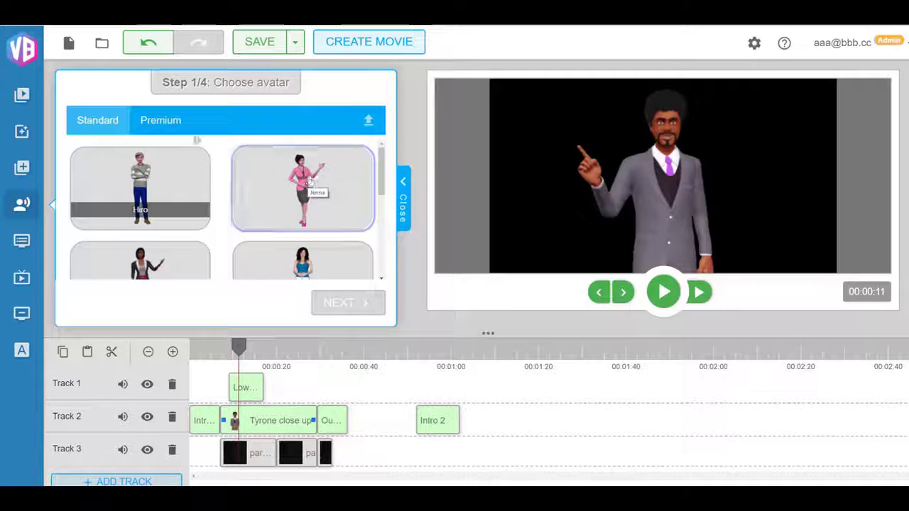
{"action": "left_click", "coordinate": [330, 189]}
{"action": "left_click", "coordinate": [362, 304]}
{"action": "scroll", "coordinate": [315, 137], "scroll_direction": "down", "scroll_amount": 3}
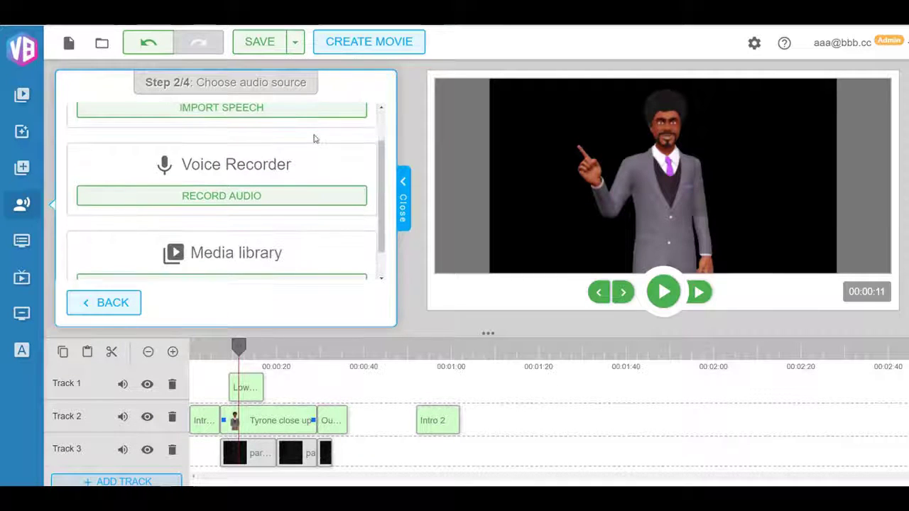
{"action": "scroll", "coordinate": [258, 195], "scroll_direction": "up", "scroll_amount": 3}
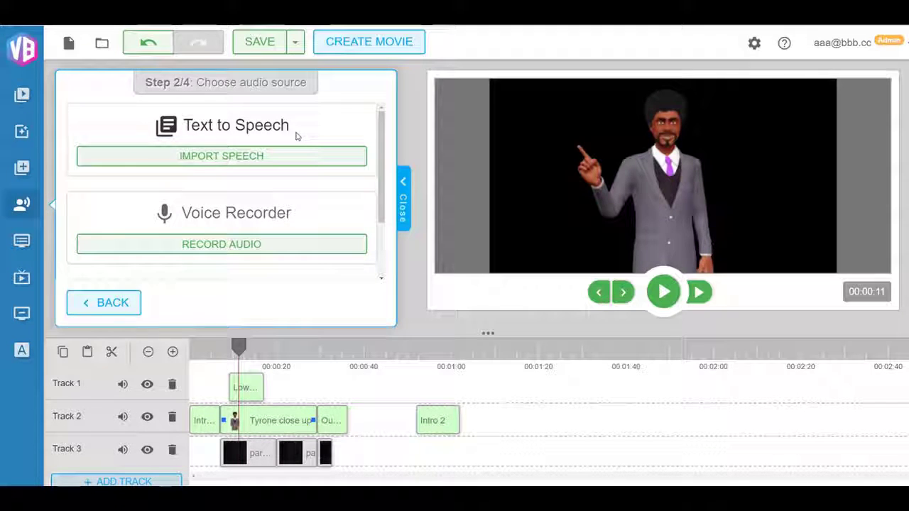
{"action": "scroll", "coordinate": [297, 136], "scroll_direction": "down", "scroll_amount": 3}
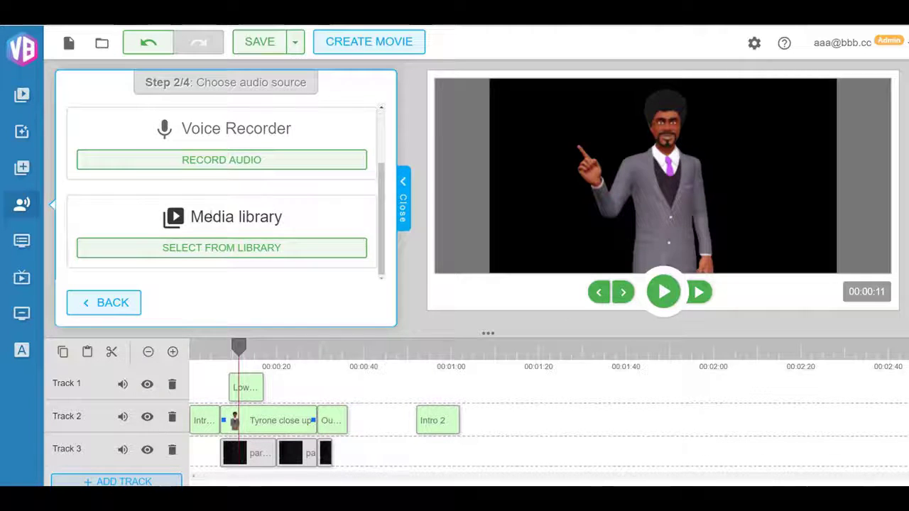
{"action": "left_click_drag", "start_coordinate": [190, 217], "coordinate": [295, 216]}
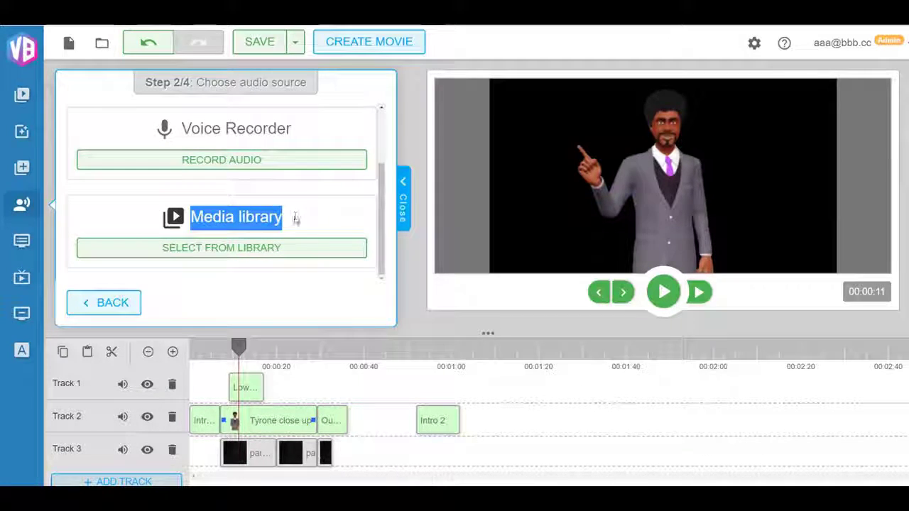
{"action": "left_click", "coordinate": [295, 220]}
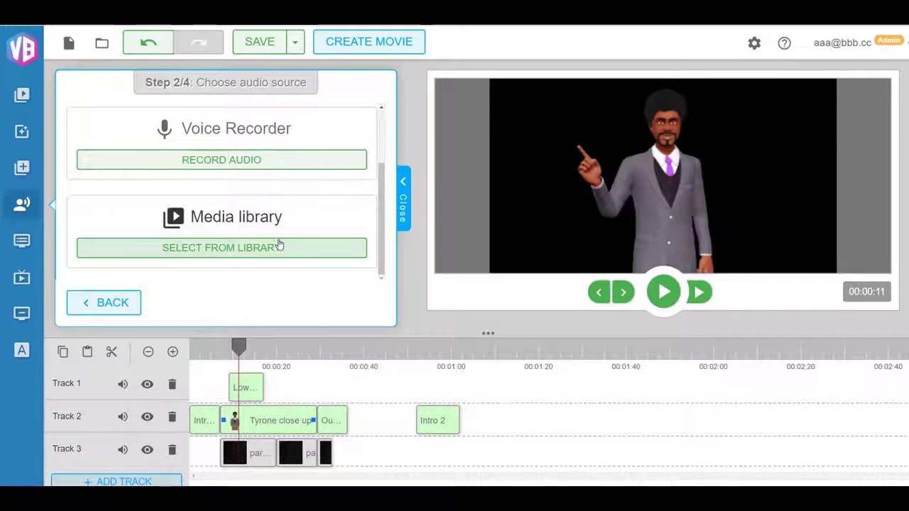
{"action": "scroll", "coordinate": [289, 234], "scroll_direction": "up", "scroll_amount": 3}
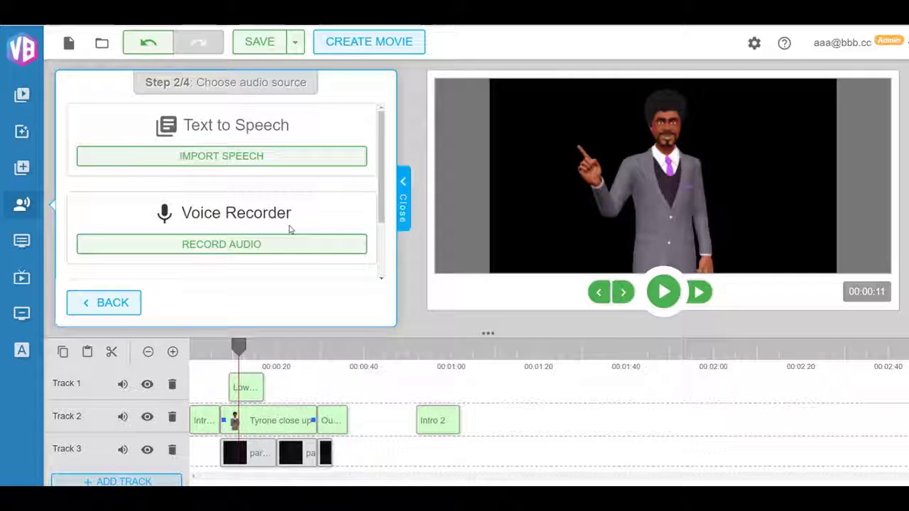
Choose Voice Recorder's RECORD AUDIO to reach the Step 3/4 Record speech stage.
{"action": "left_click", "coordinate": [239, 244]}
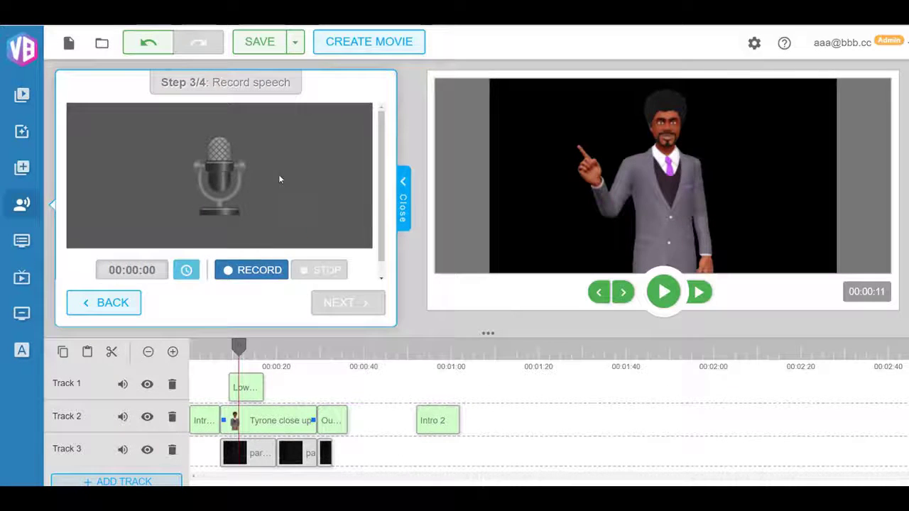
{"action": "scroll", "coordinate": [278, 174], "scroll_direction": "down", "scroll_amount": 1}
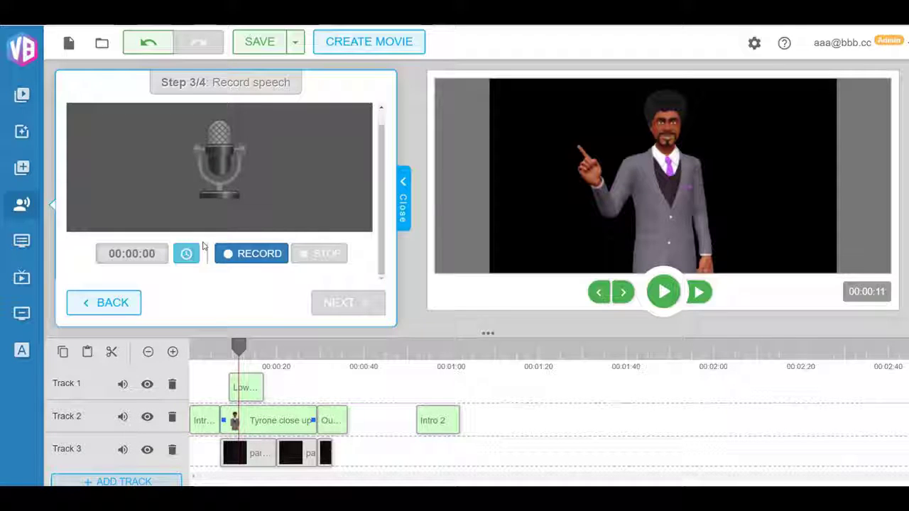
Back out of speech recording, browse the Text Animations cards, then show the My Media folders.
{"action": "left_click", "coordinate": [74, 302]}
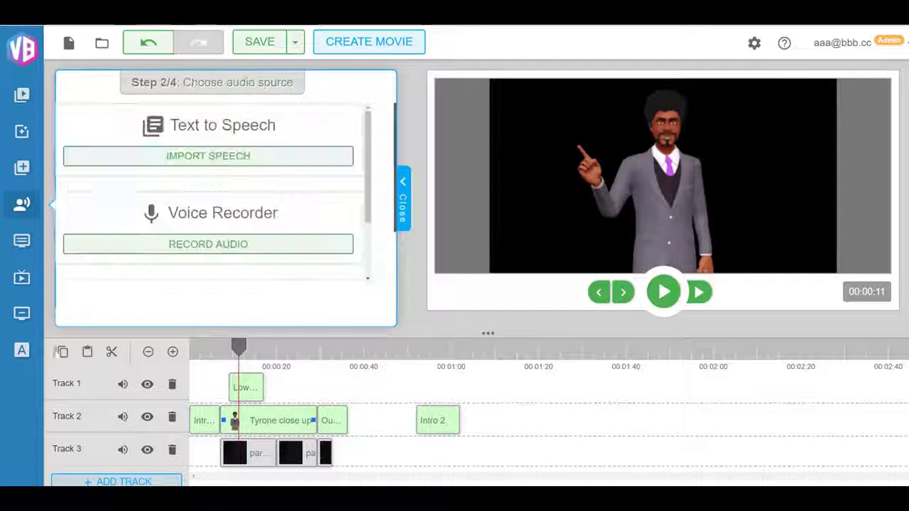
{"action": "left_click", "coordinate": [23, 359]}
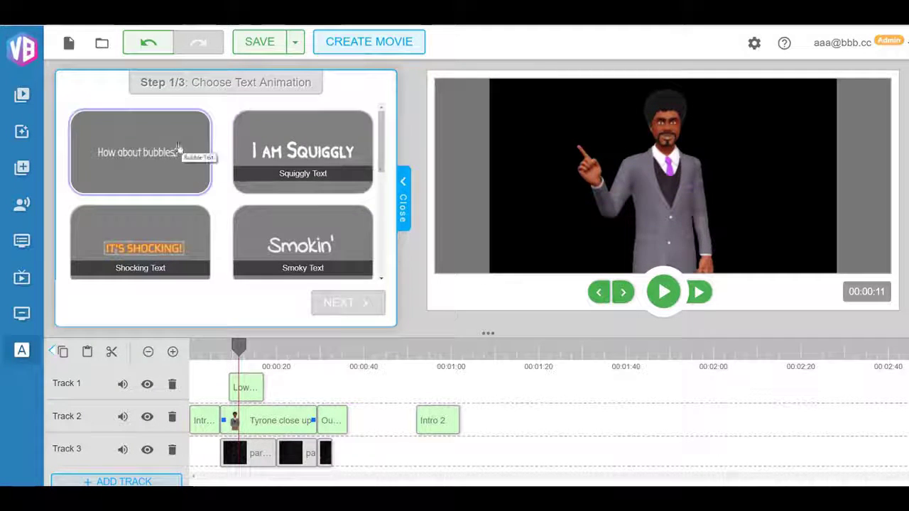
{"action": "scroll", "coordinate": [183, 152], "scroll_direction": "down", "scroll_amount": 2}
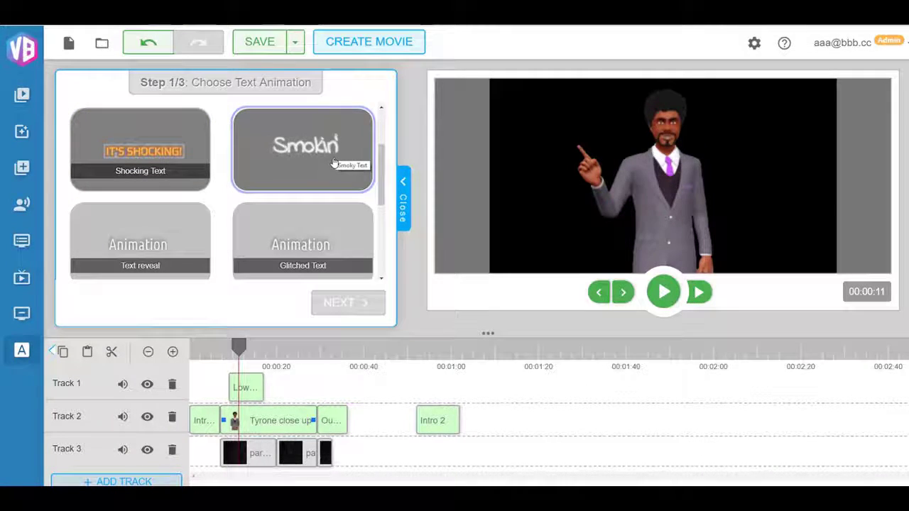
{"action": "scroll", "coordinate": [313, 152], "scroll_direction": "up", "scroll_amount": 2}
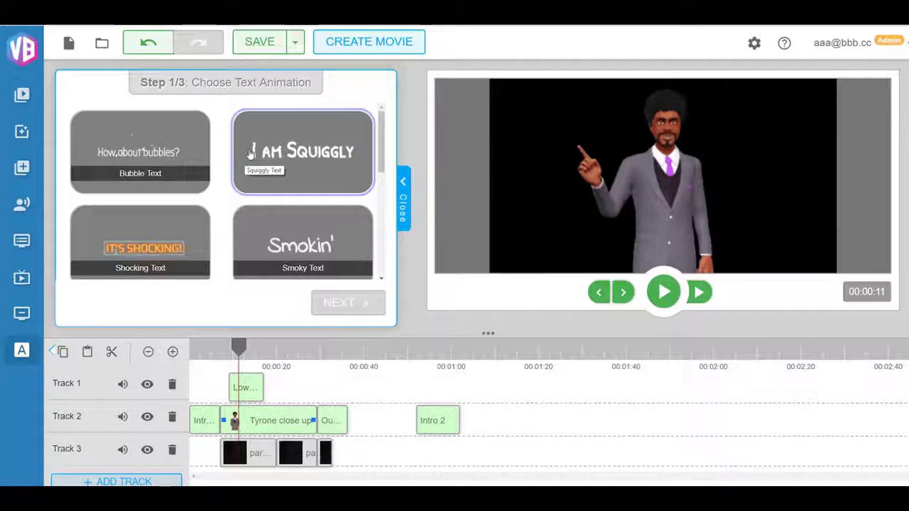
{"action": "left_click", "coordinate": [29, 103]}
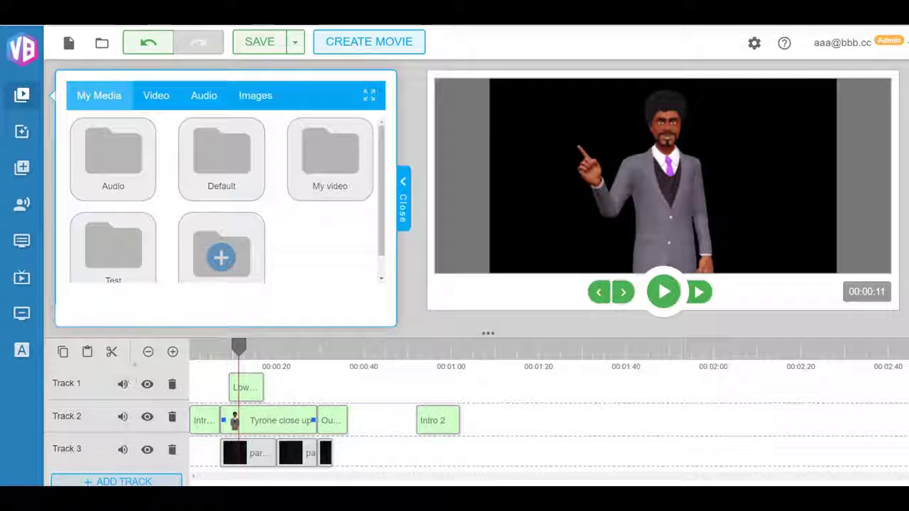
Zoom the timeline in one step and add an empty Track 4.
{"action": "left_click", "coordinate": [173, 352]}
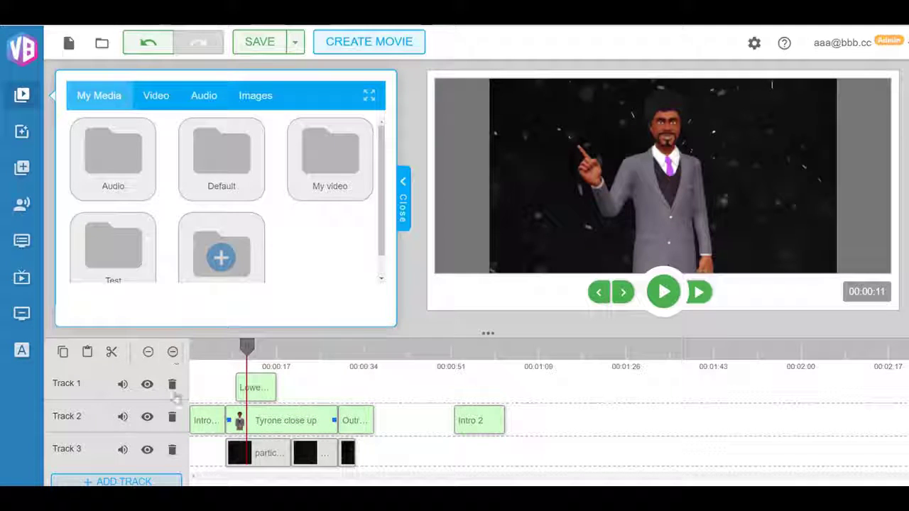
{"action": "left_click", "coordinate": [122, 482]}
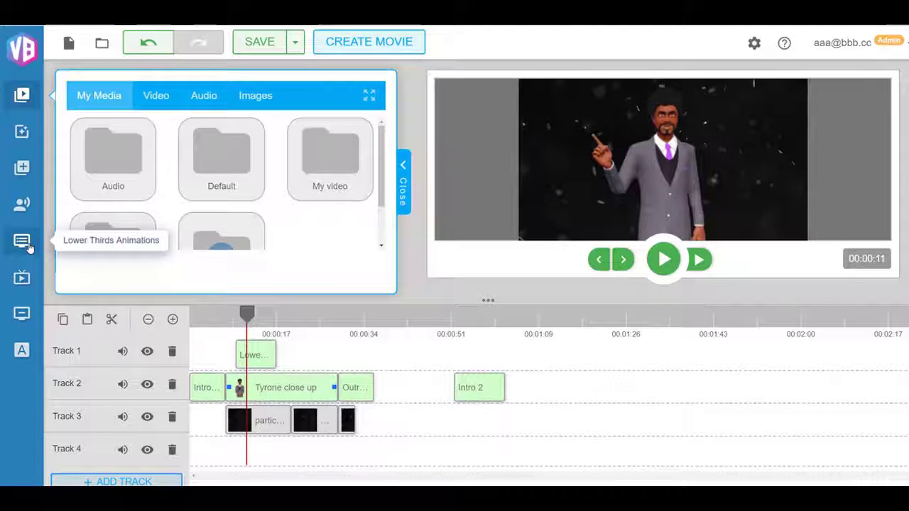
Browse the Lower Thirds Animations cards and pick Lower Third Animation 1.
{"action": "left_click", "coordinate": [29, 247]}
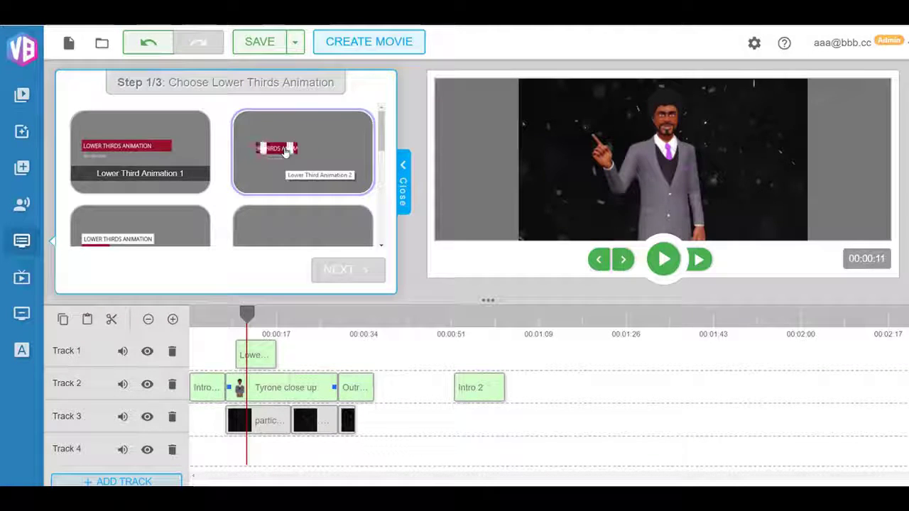
{"action": "scroll", "coordinate": [284, 152], "scroll_direction": "down", "scroll_amount": 1}
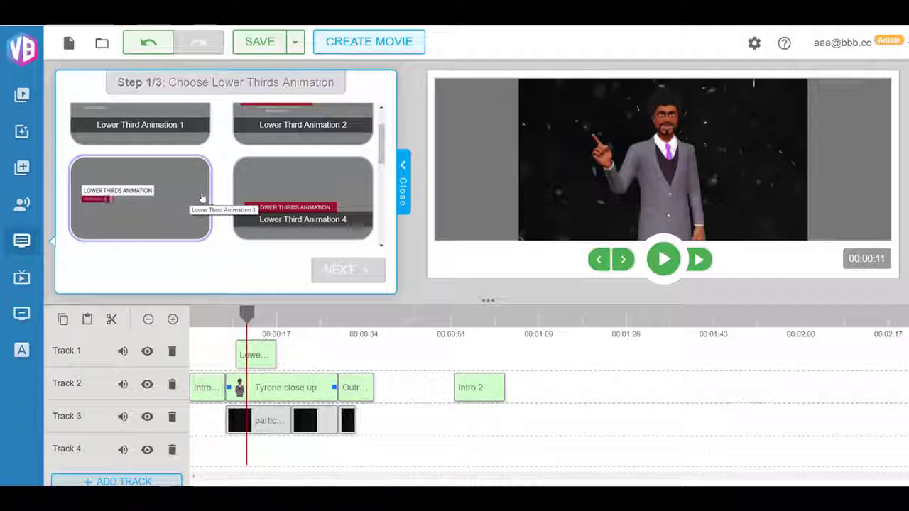
{"action": "scroll", "coordinate": [168, 194], "scroll_direction": "down", "scroll_amount": 3}
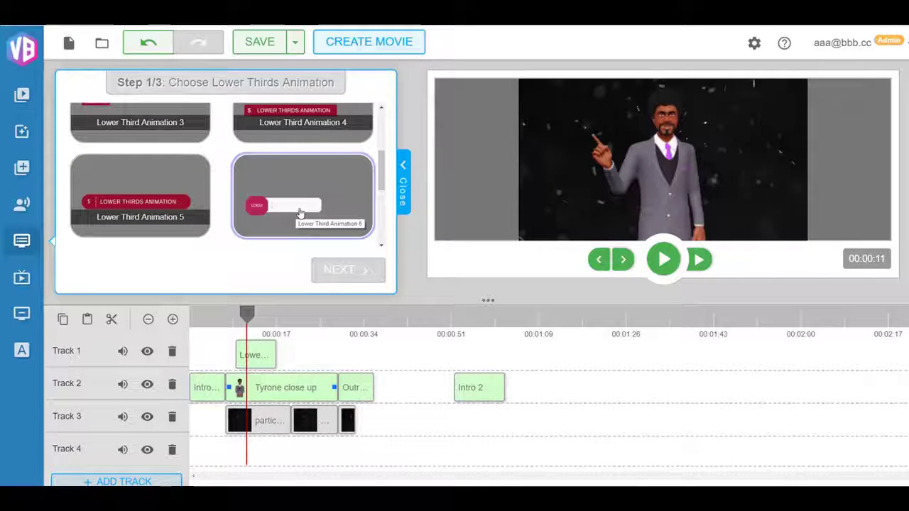
{"action": "scroll", "coordinate": [306, 208], "scroll_direction": "up", "scroll_amount": 3}
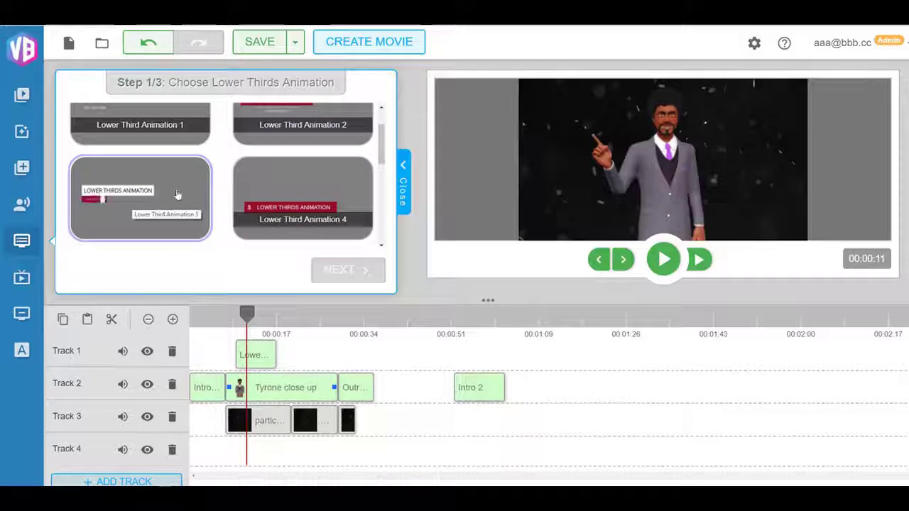
{"action": "scroll", "coordinate": [167, 186], "scroll_direction": "up", "scroll_amount": 1}
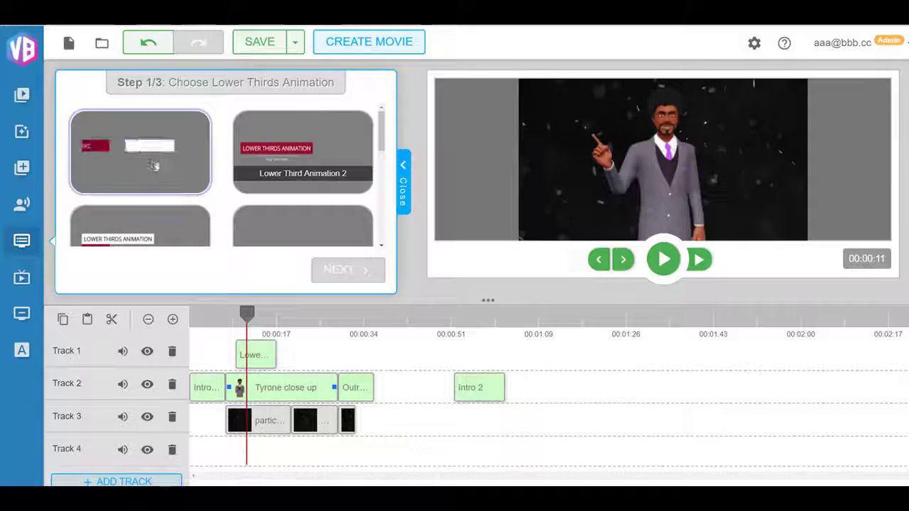
{"action": "left_click", "coordinate": [167, 183]}
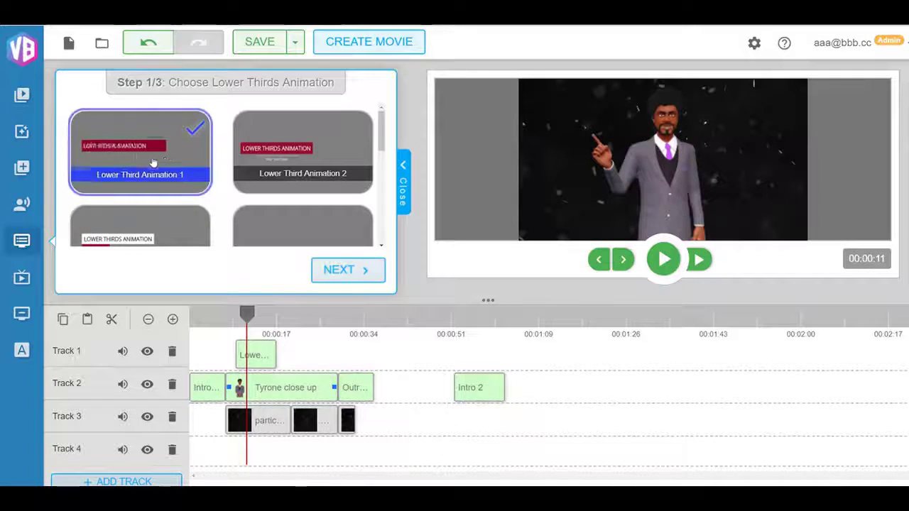
Set the lower third's Text 1 to 'Our New Features Include...' and advance to the Step 3/3 Result.
{"action": "left_click", "coordinate": [345, 270]}
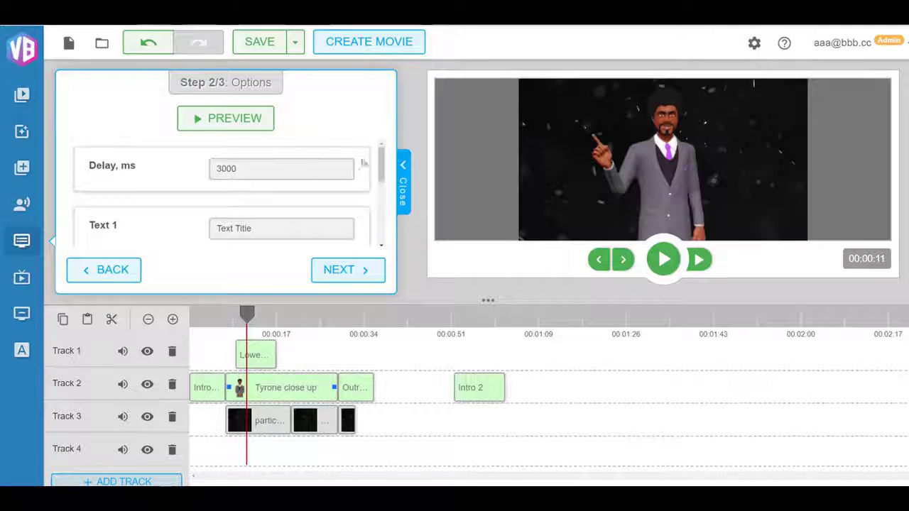
{"action": "scroll", "coordinate": [231, 178], "scroll_direction": "down", "scroll_amount": 3}
{"action": "scroll", "coordinate": [313, 227], "scroll_direction": "up", "scroll_amount": 3}
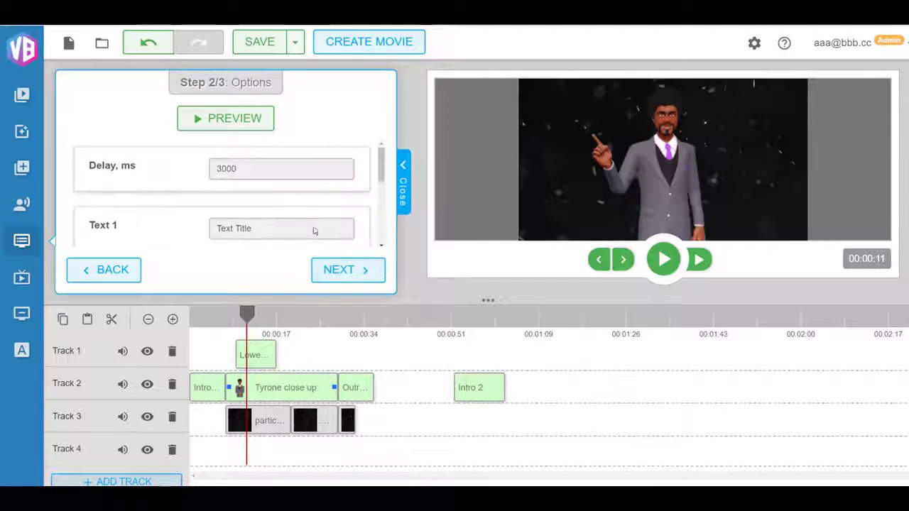
{"action": "triple_click", "coordinate": [267, 227]}
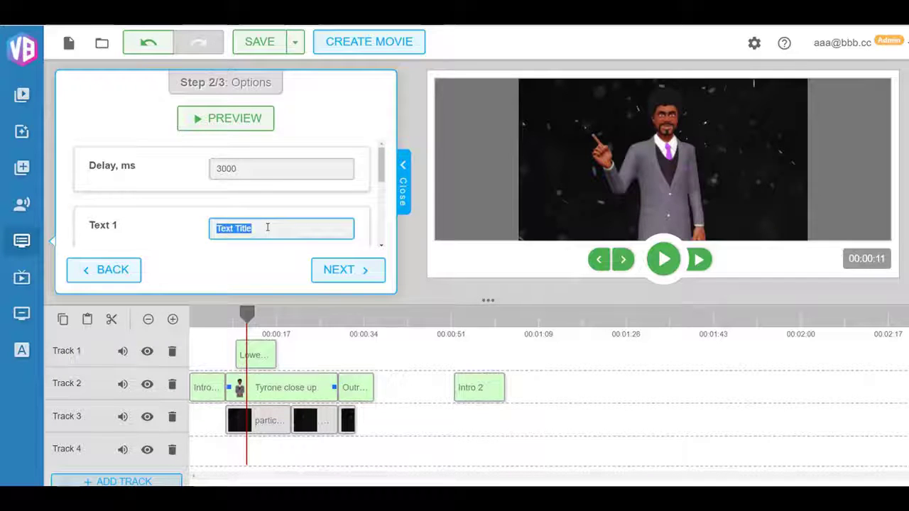
{"action": "key", "text": "BackSpace"}
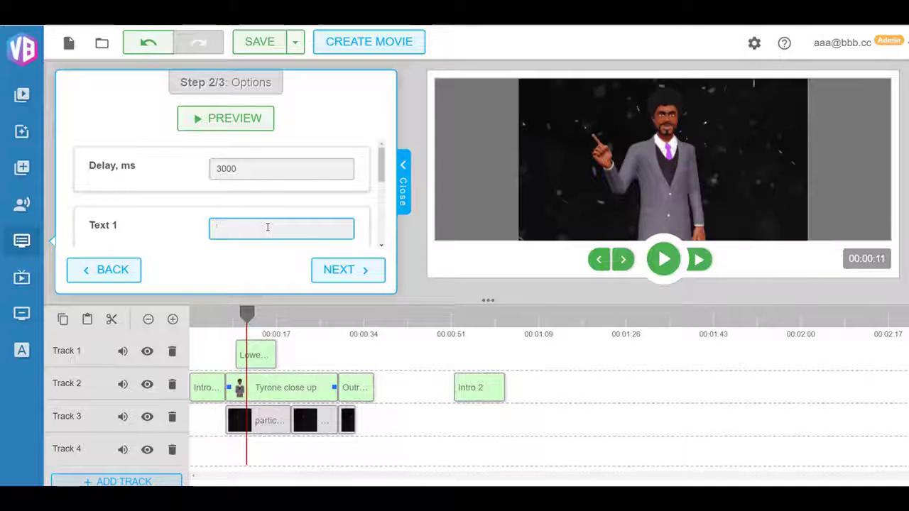
{"action": "type", "text": "Our Nw"}
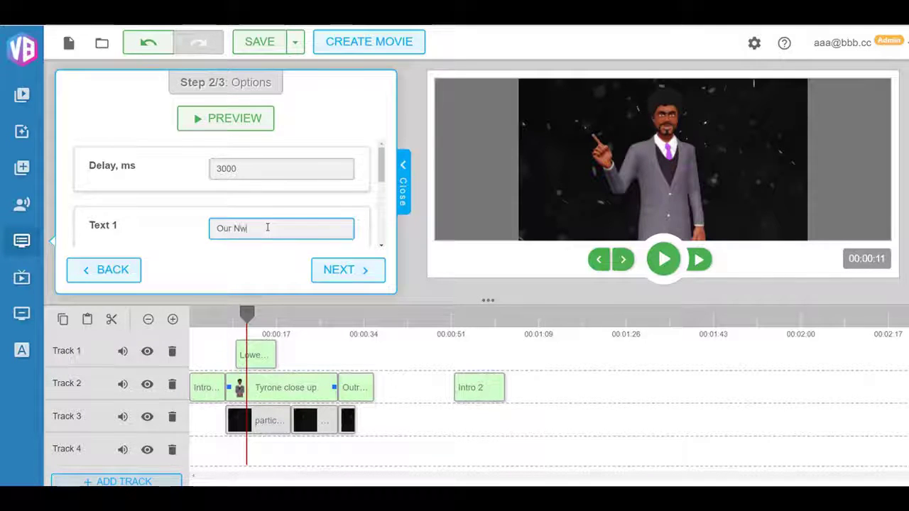
{"action": "key", "text": "BackSpace"}
{"action": "type", "text": "ew Features Include..."}
{"action": "left_click", "coordinate": [362, 270]}
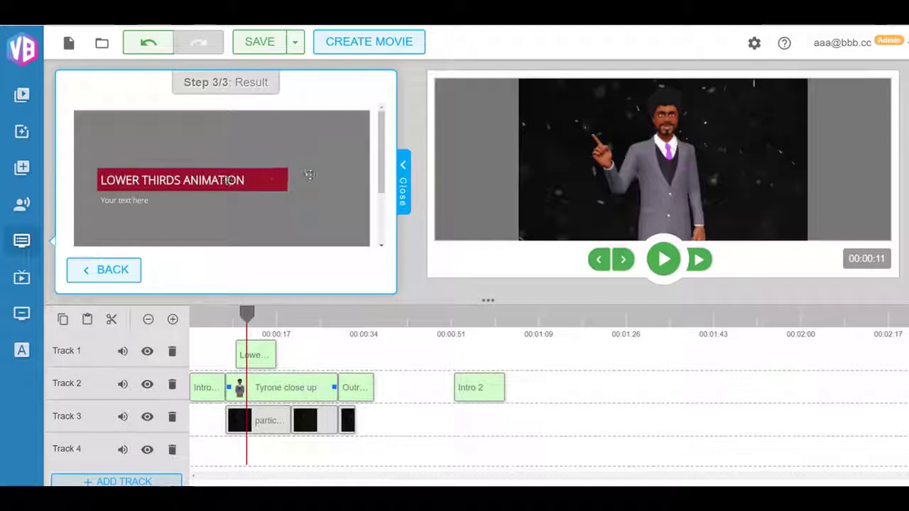
{"action": "scroll", "coordinate": [311, 175], "scroll_direction": "down", "scroll_amount": 1}
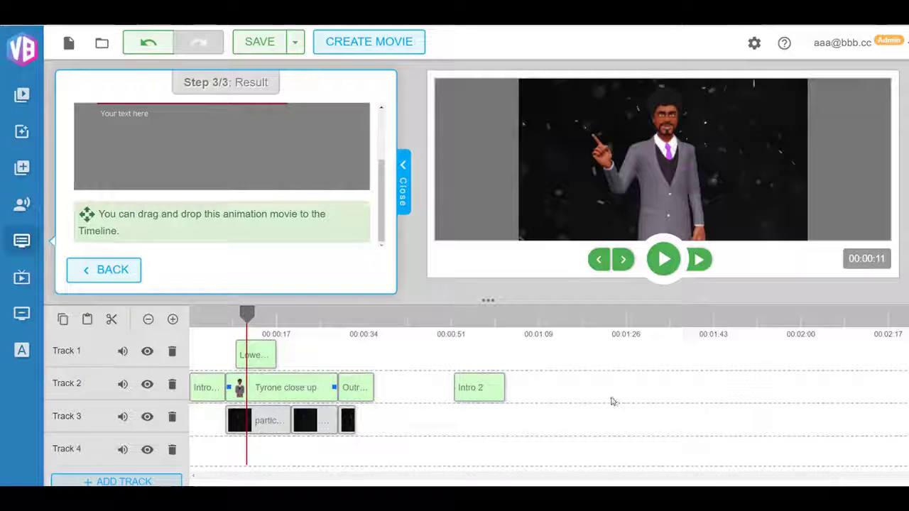
Step back from the Result panel to the Step 2/3 Options.
{"action": "left_click", "coordinate": [113, 270]}
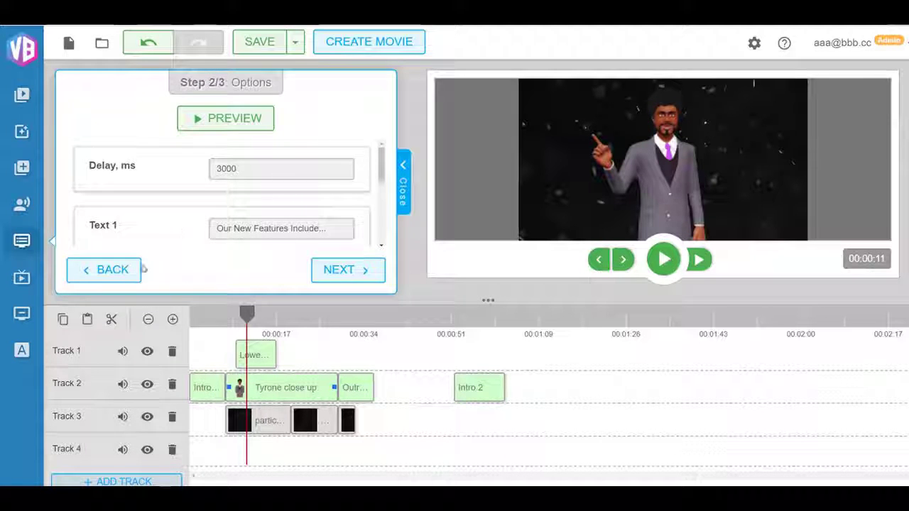
Close the lower-third options panel, leaving the lower-third clip on Track 1 of the timeline.
{"action": "left_click", "coordinate": [403, 190]}
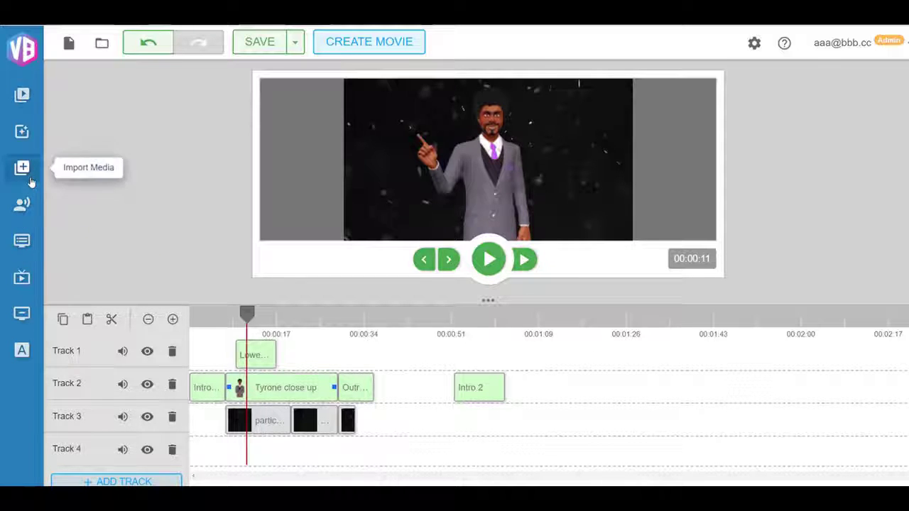
{"action": "left_click", "coordinate": [24, 134]}
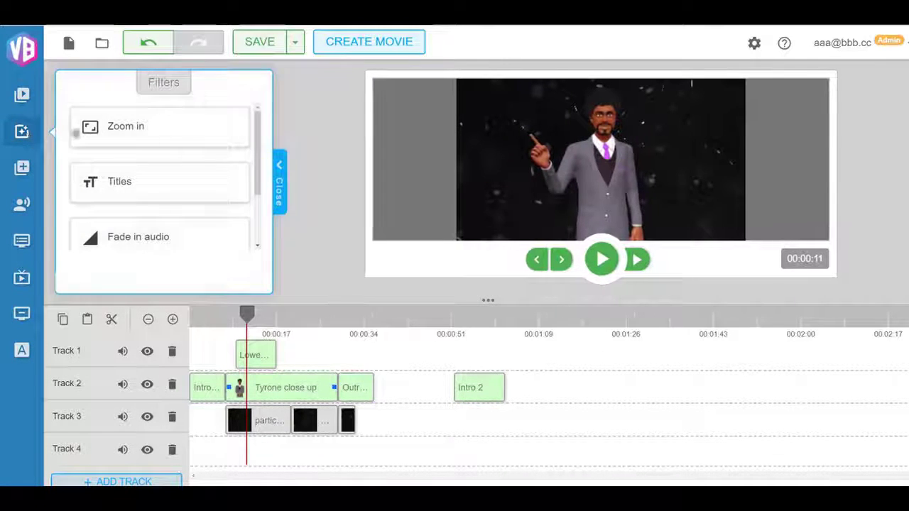
{"action": "scroll", "coordinate": [173, 160], "scroll_direction": "down", "scroll_amount": 1}
{"action": "scroll", "coordinate": [173, 161], "scroll_direction": "up", "scroll_amount": 1}
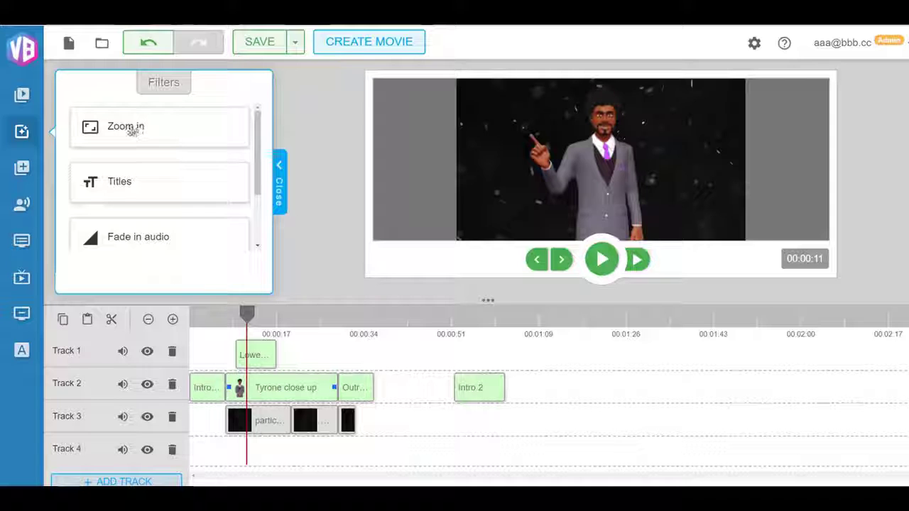
{"action": "scroll", "coordinate": [207, 241], "scroll_direction": "down", "scroll_amount": 2}
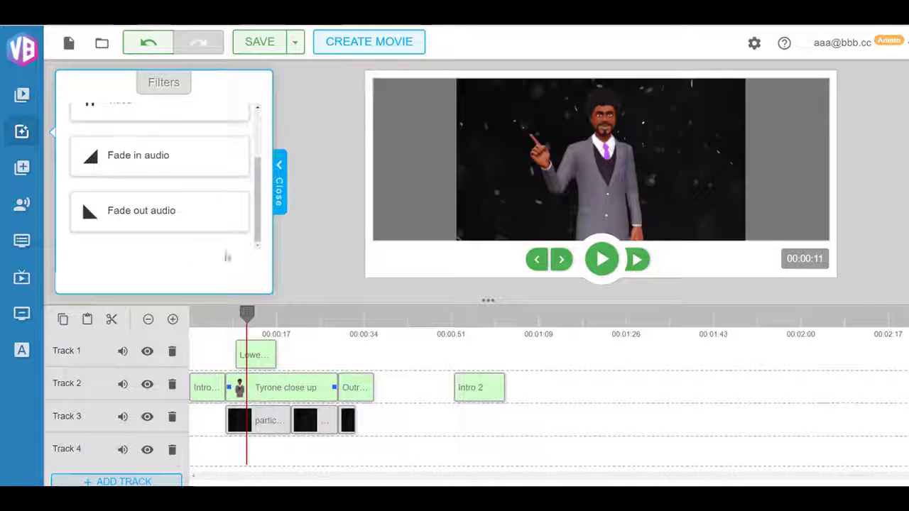
{"action": "scroll", "coordinate": [132, 210], "scroll_direction": "up", "scroll_amount": 1}
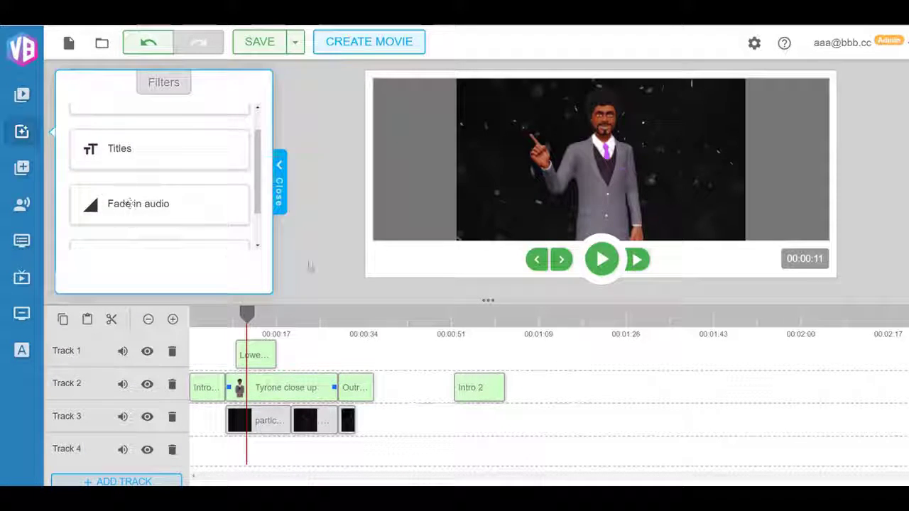
{"action": "left_click", "coordinate": [280, 190]}
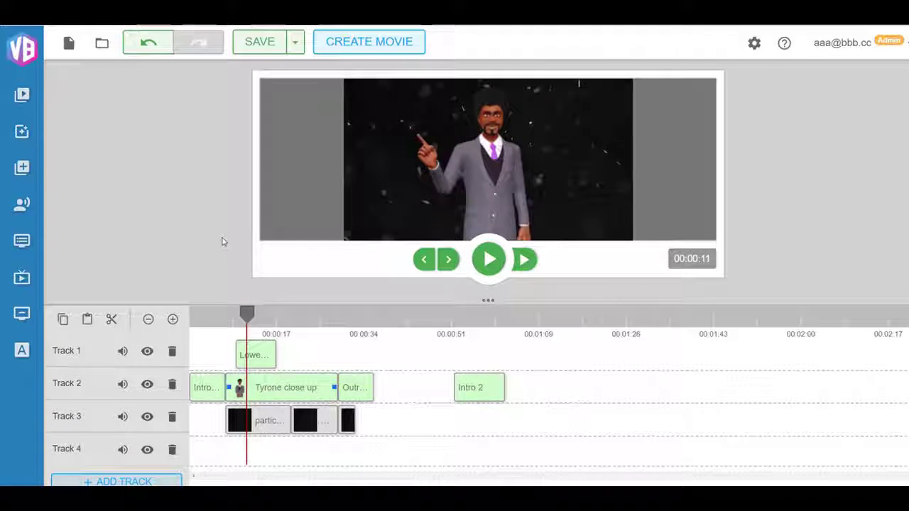